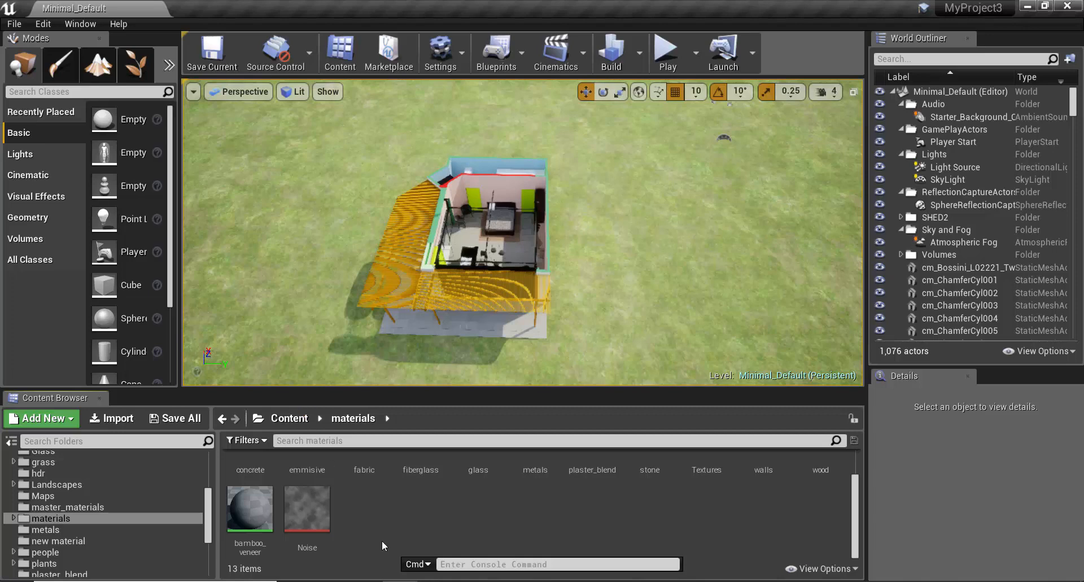
Step: Create a new material in the materials folder, keep its default name, and open it for editing
right_click(358, 502)
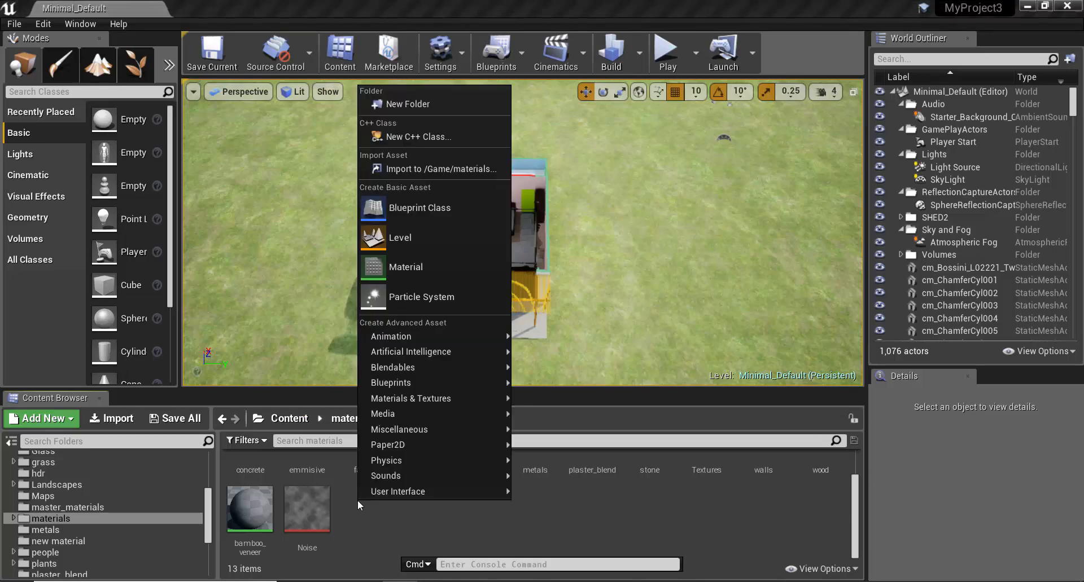
click(474, 264)
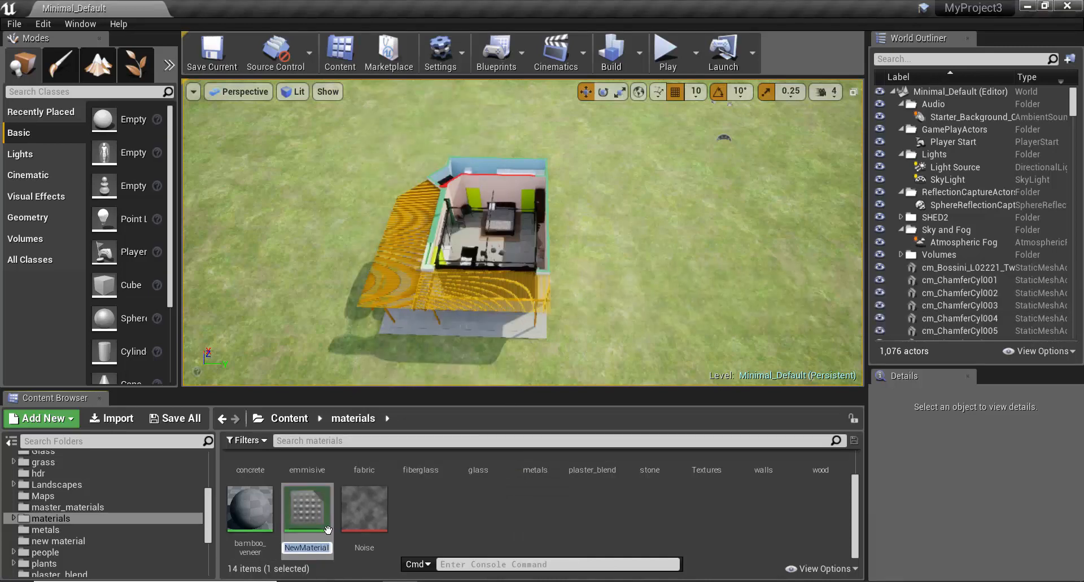
click(328, 529)
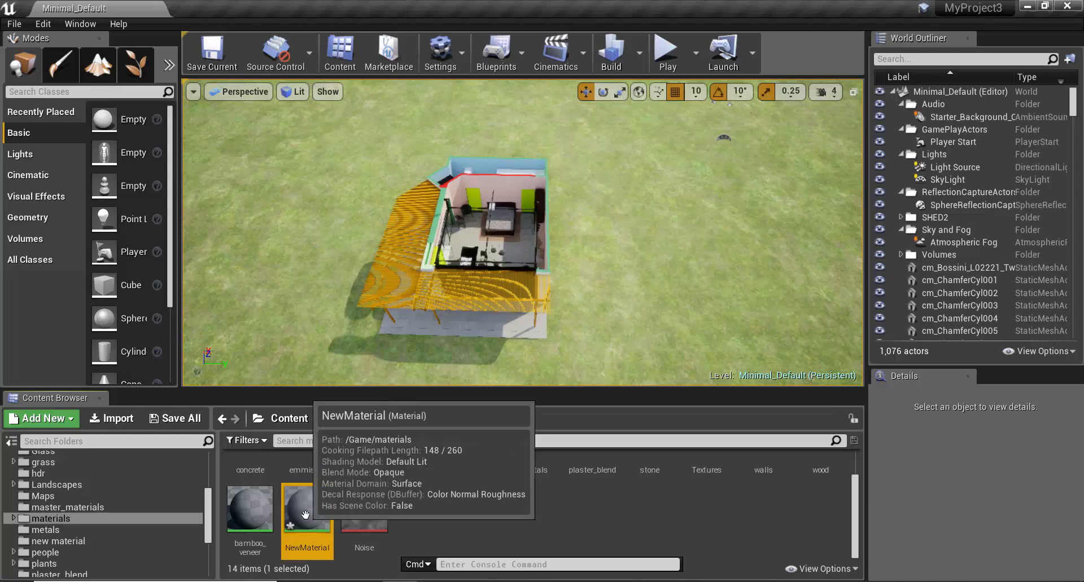
double_click(306, 516)
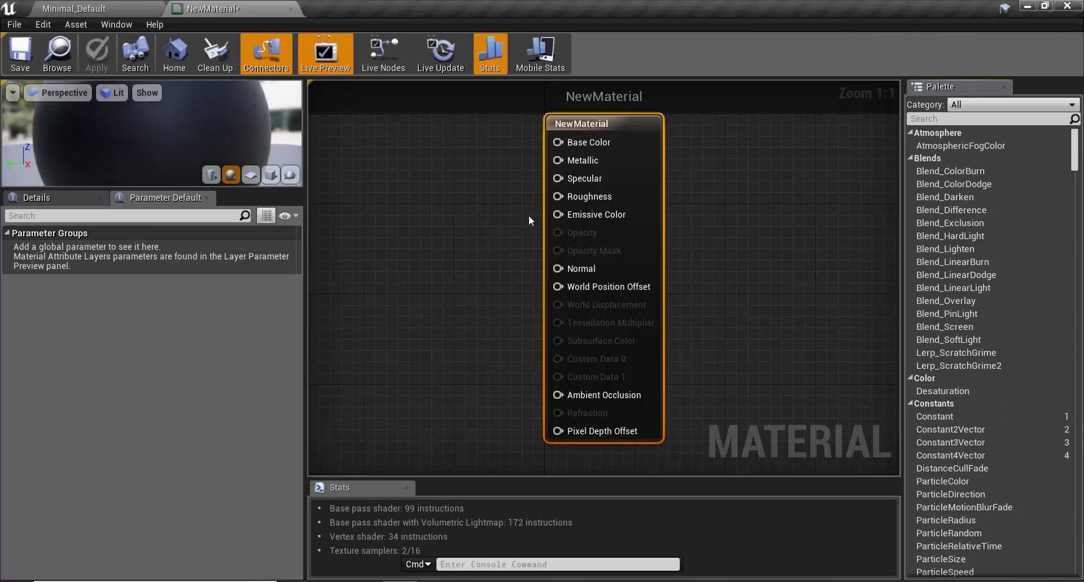
Step: Move the material's result node to the far right of the graph to free space for other nodes
scroll(528, 216, down, 6)
scroll(544, 196, up, 4)
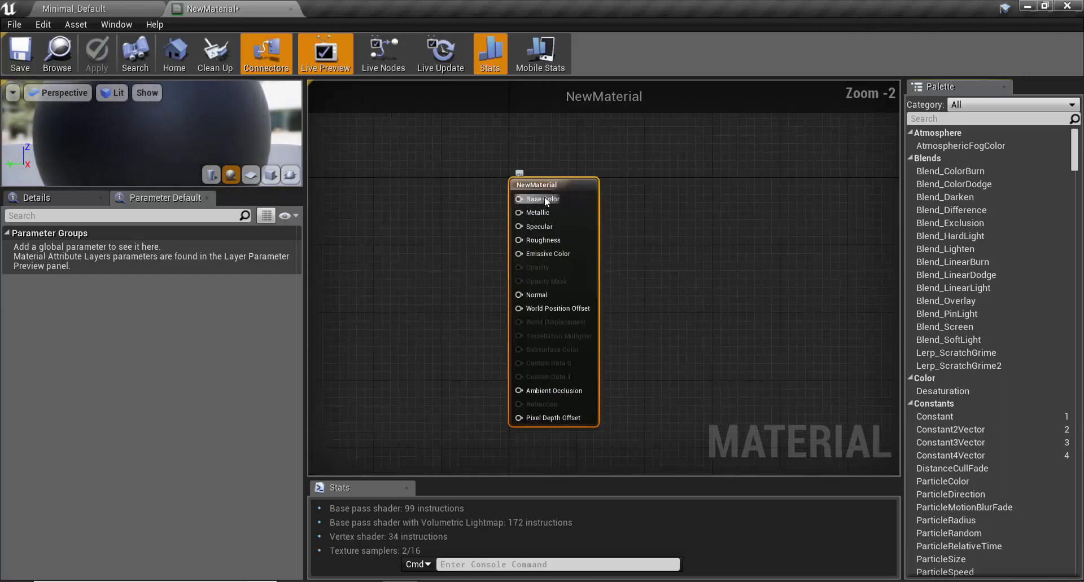
drag(558, 183, 829, 158)
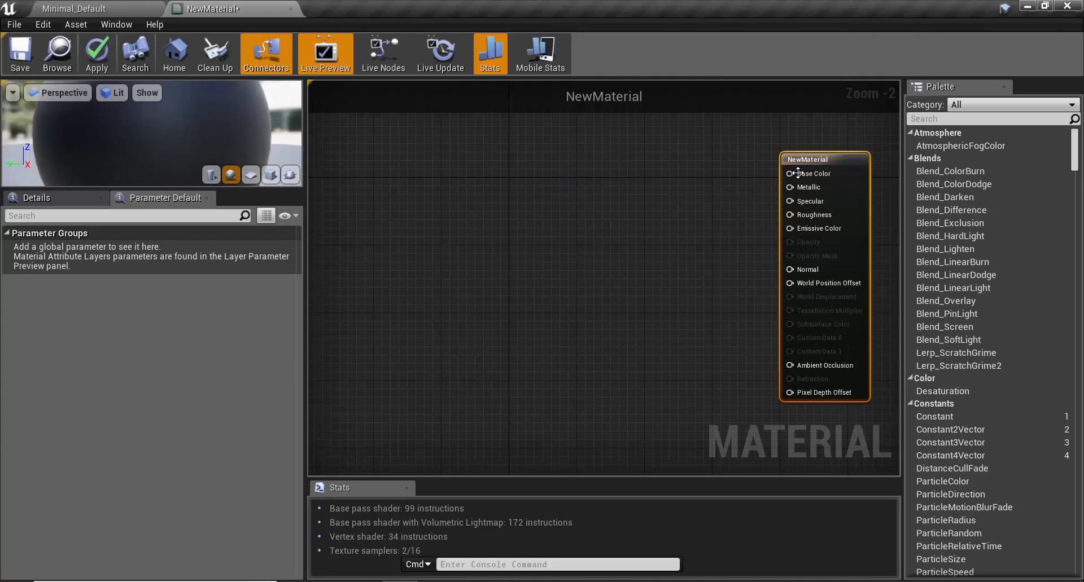
Step: Examine the material preview sphere, the available node types, and the material's detail and parameter settings
scroll(572, 212, down, 4)
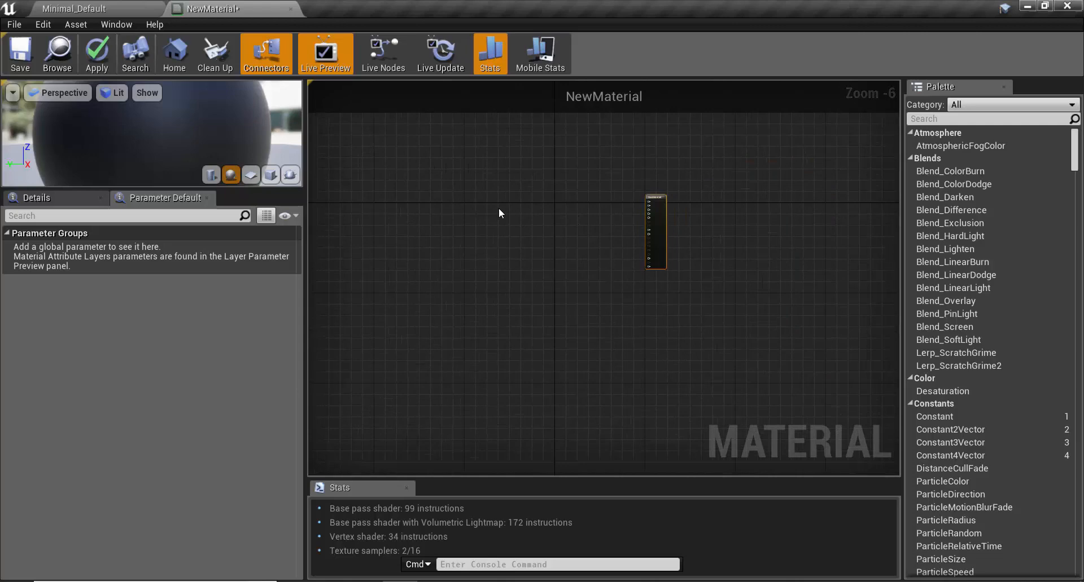
scroll(499, 207, up, 2)
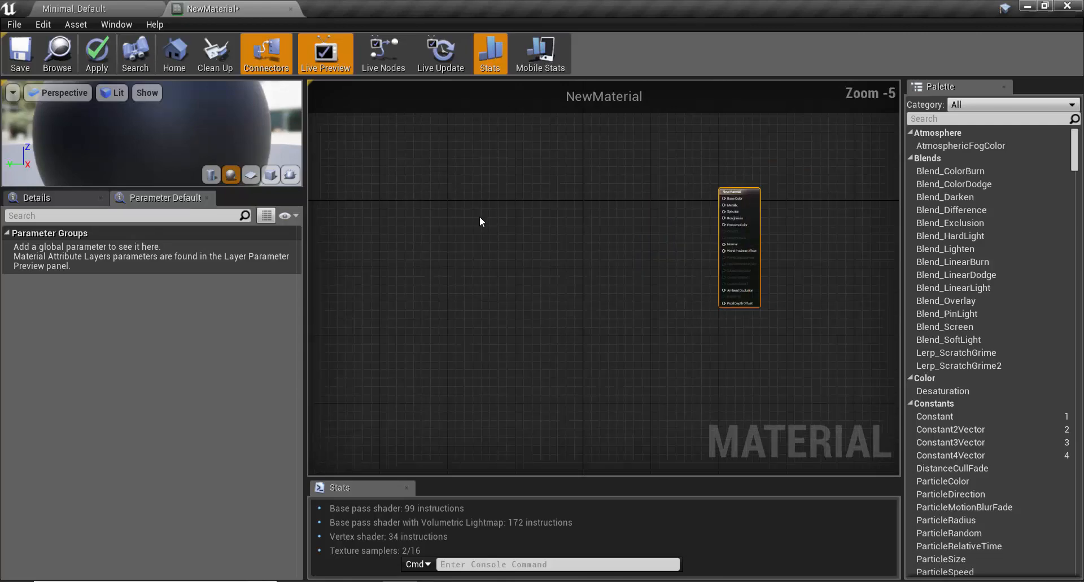
scroll(185, 133, down, 3)
scroll(185, 134, down, 3)
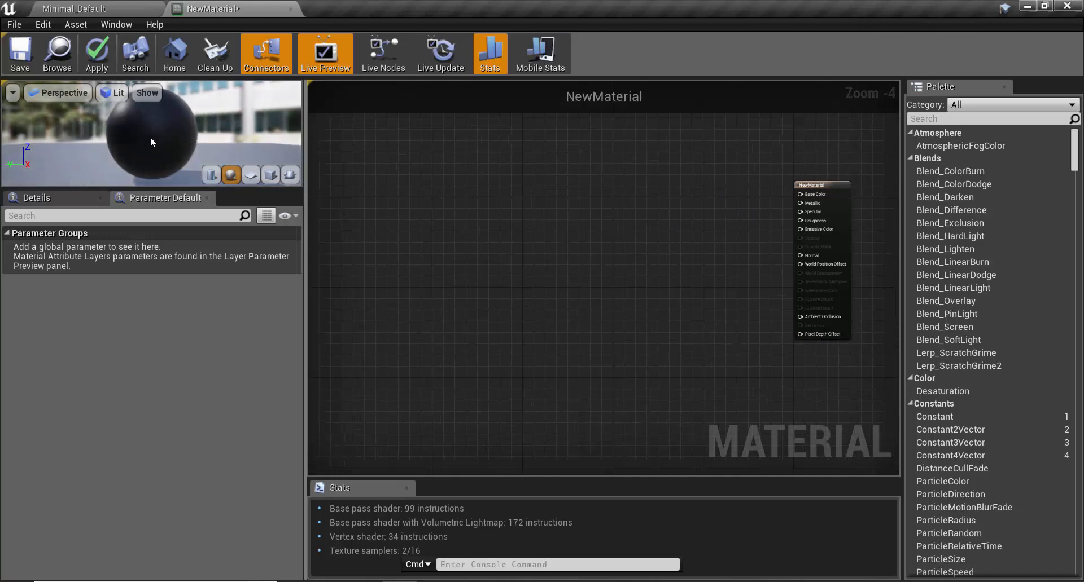
scroll(131, 133, up, 2)
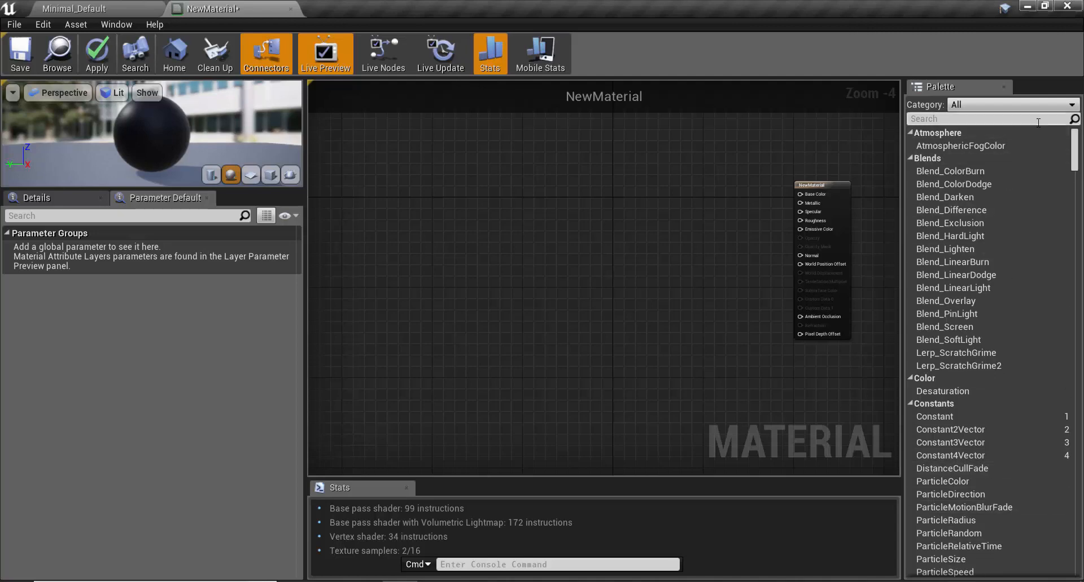
drag(1076, 135, 1045, 125)
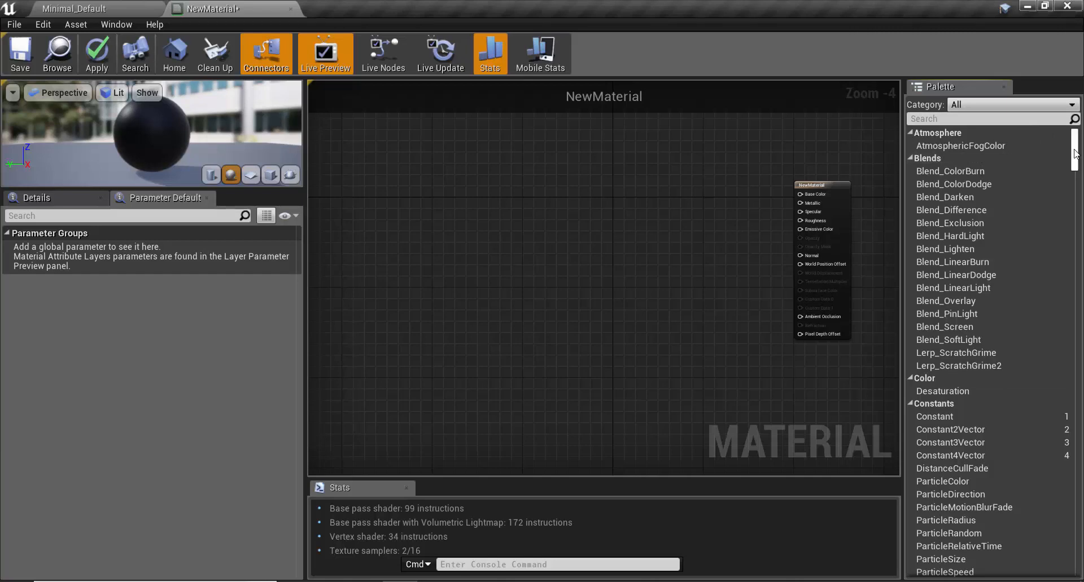
mouse_move(1076, 148)
mouse_down()
mouse_move(1079, 189)
mouse_move(1082, 152)
mouse_up()
click(51, 196)
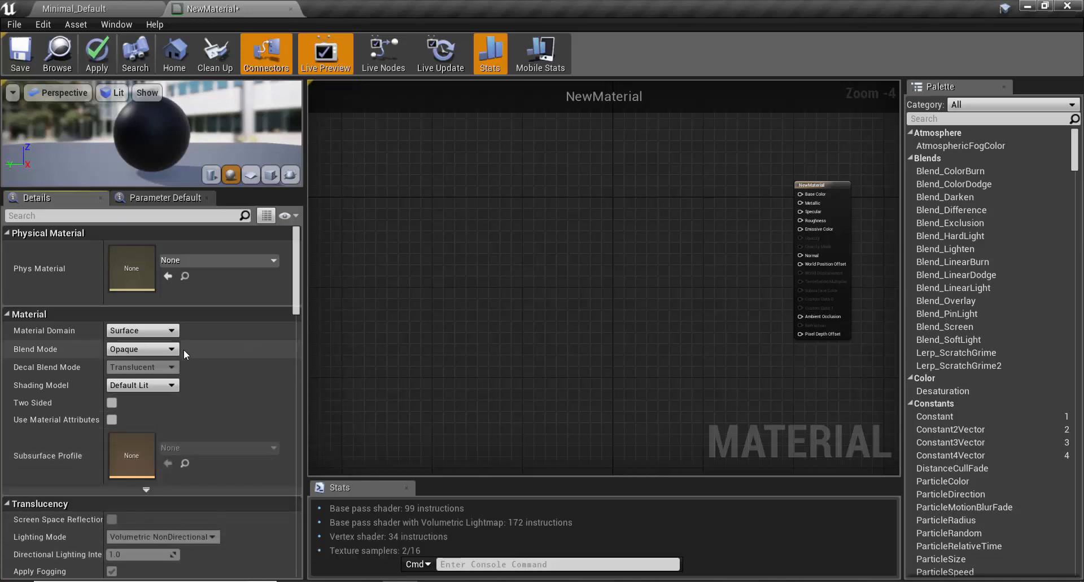
click(161, 196)
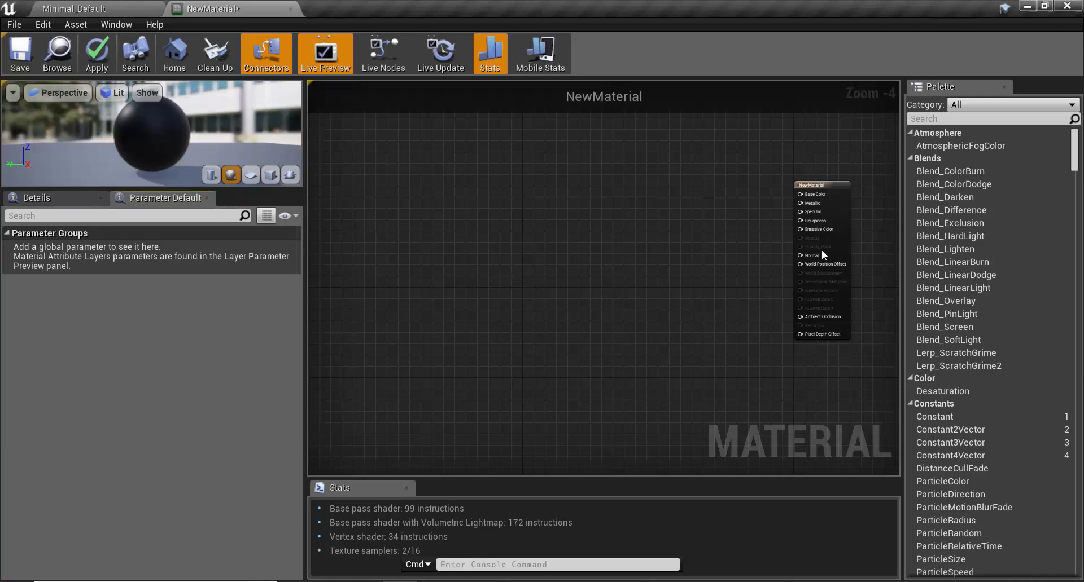
Step: Search the node palette for "con" and place a Constant3Vector node left of the result node
click(1023, 121)
text(con)
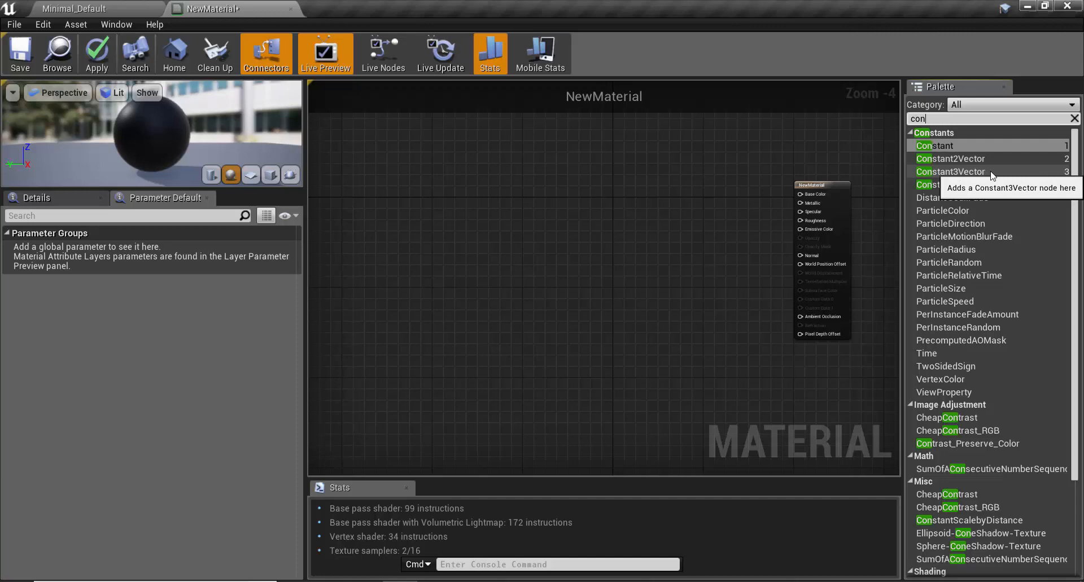
click(991, 172)
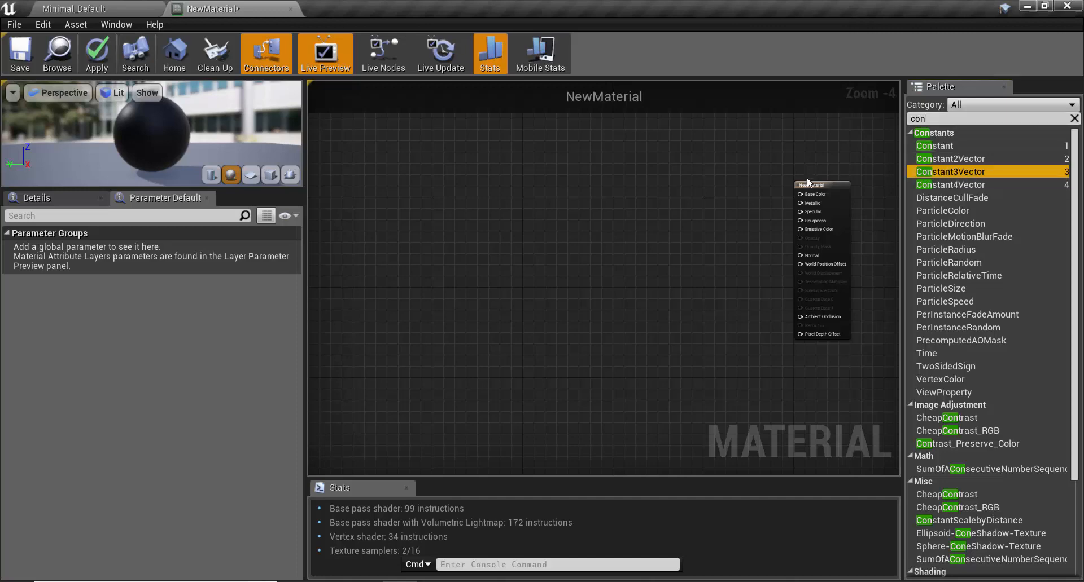
drag(926, 175, 617, 203)
scroll(653, 242, up, 5)
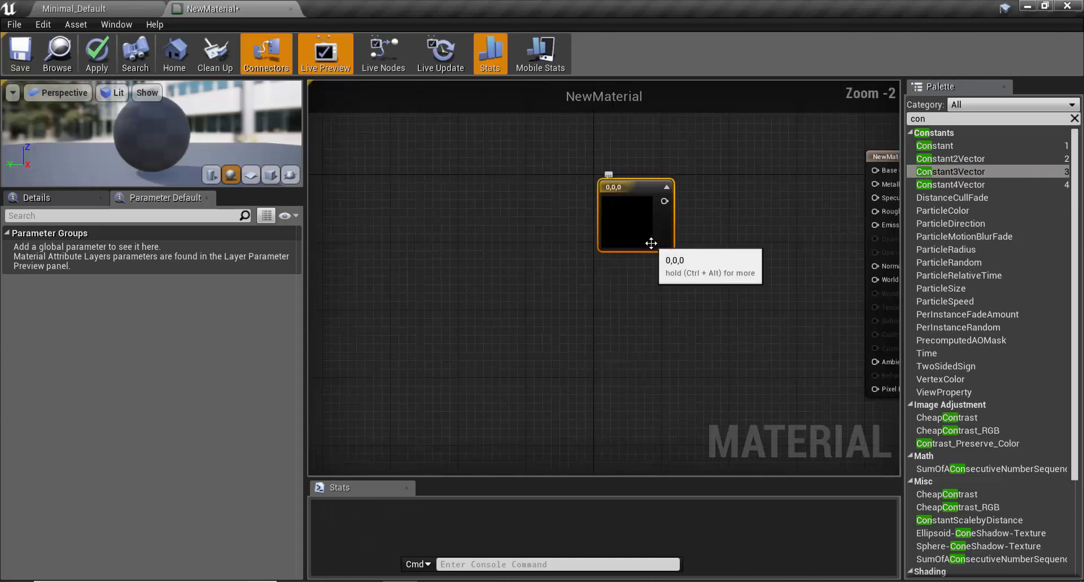
scroll(566, 323, down, 4)
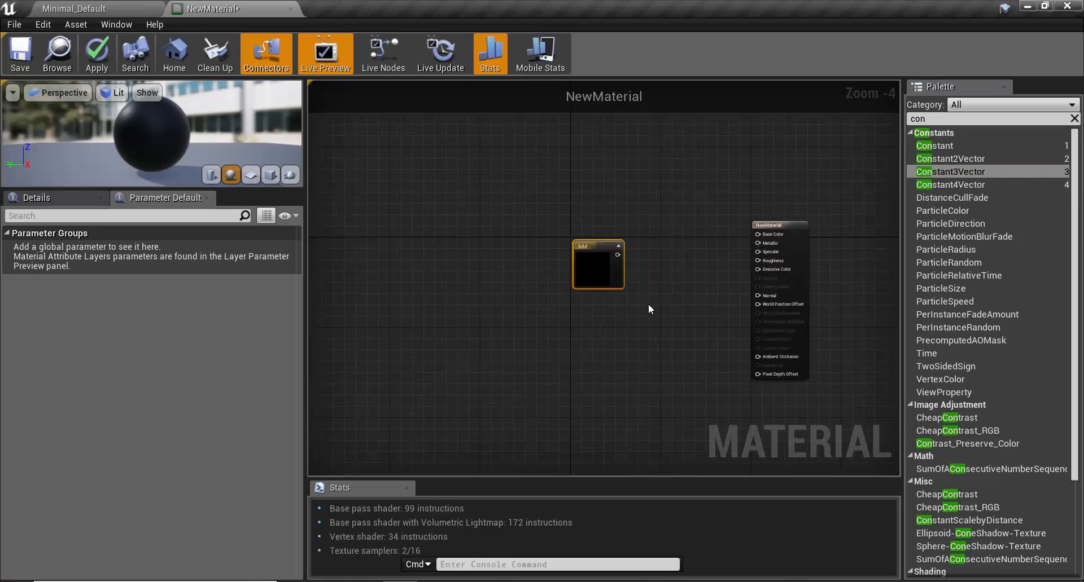
Step: Search the graph's node list for "const" and add a second Constant3Vector below the first one
right_click(577, 323)
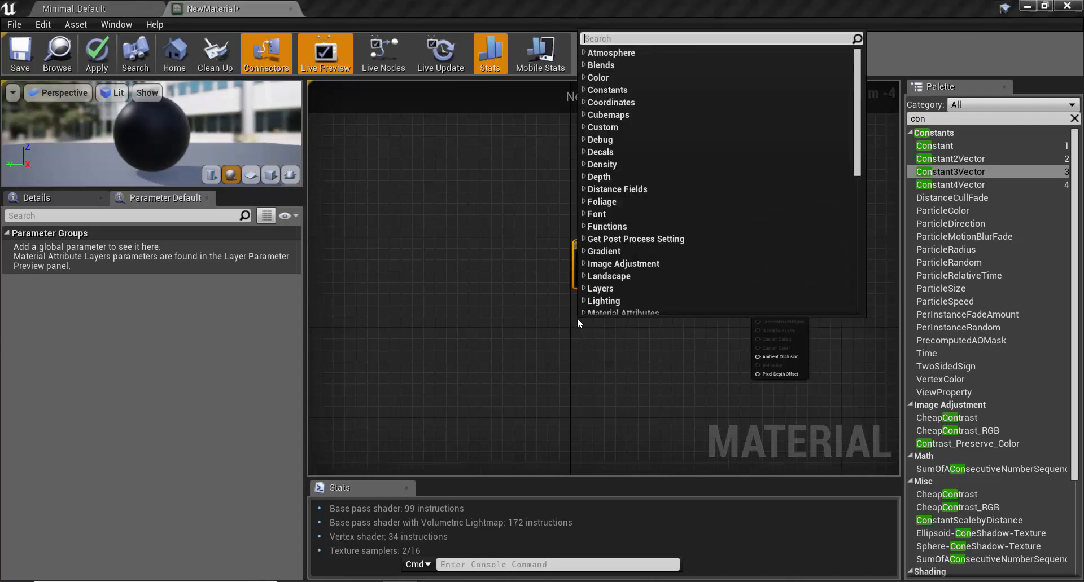
text(const)
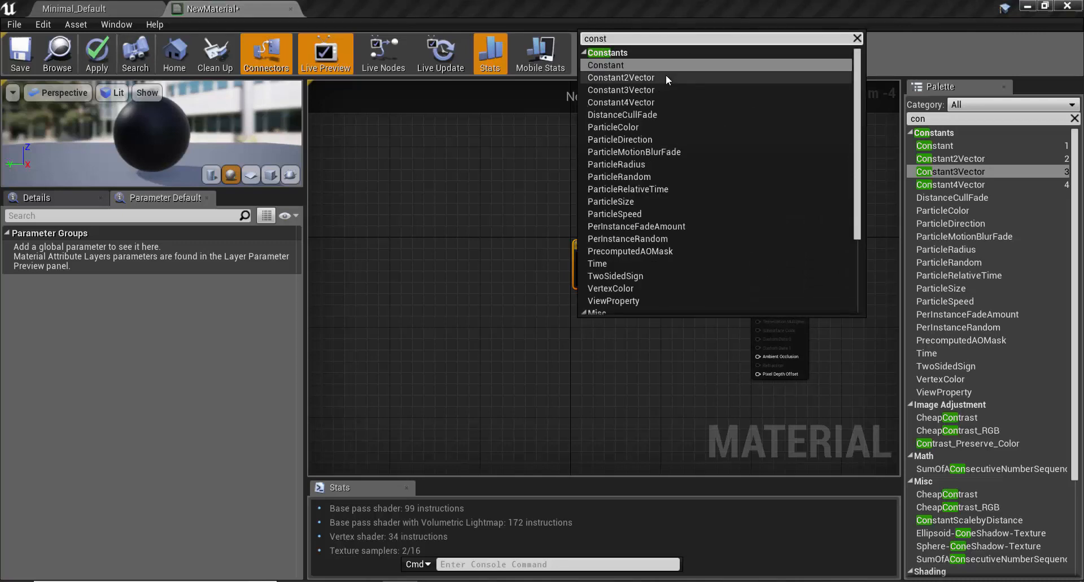
click(663, 90)
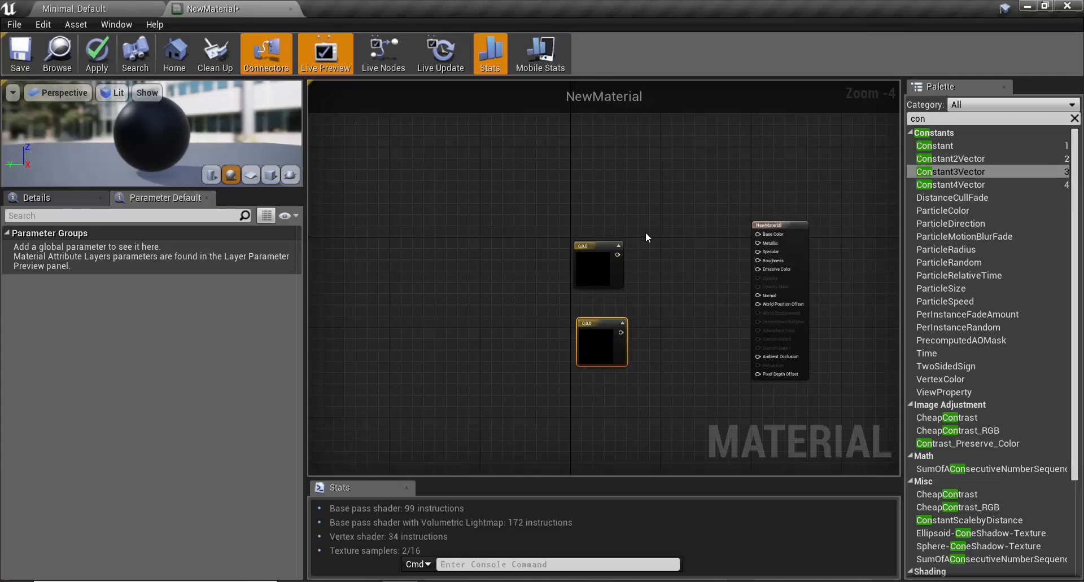
Step: Add a third Constant3Vector node left of the others and line up the first two side by side
click(523, 282)
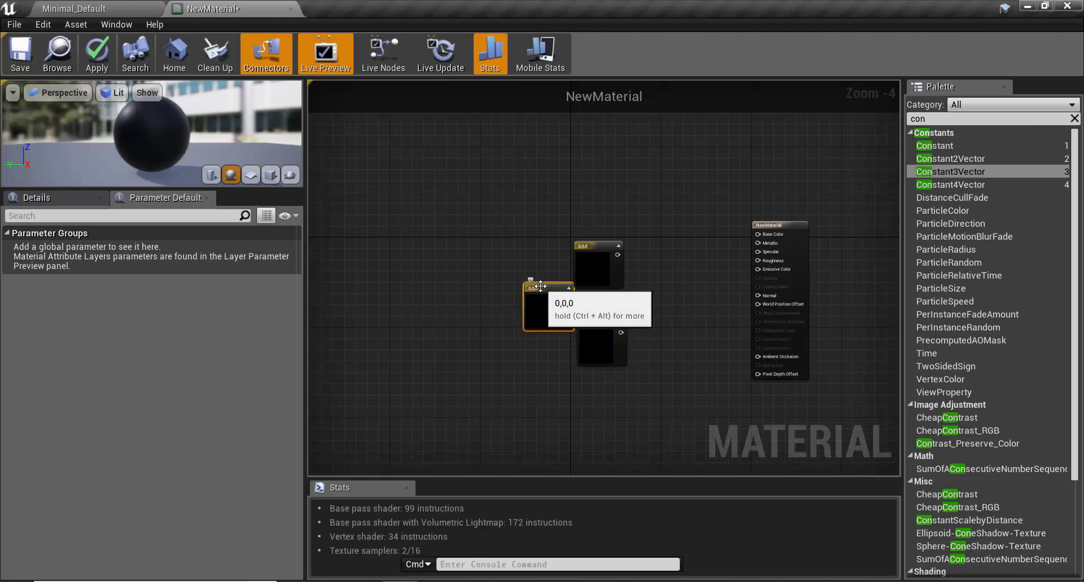
drag(540, 287, 531, 253)
scroll(531, 254, up, 4)
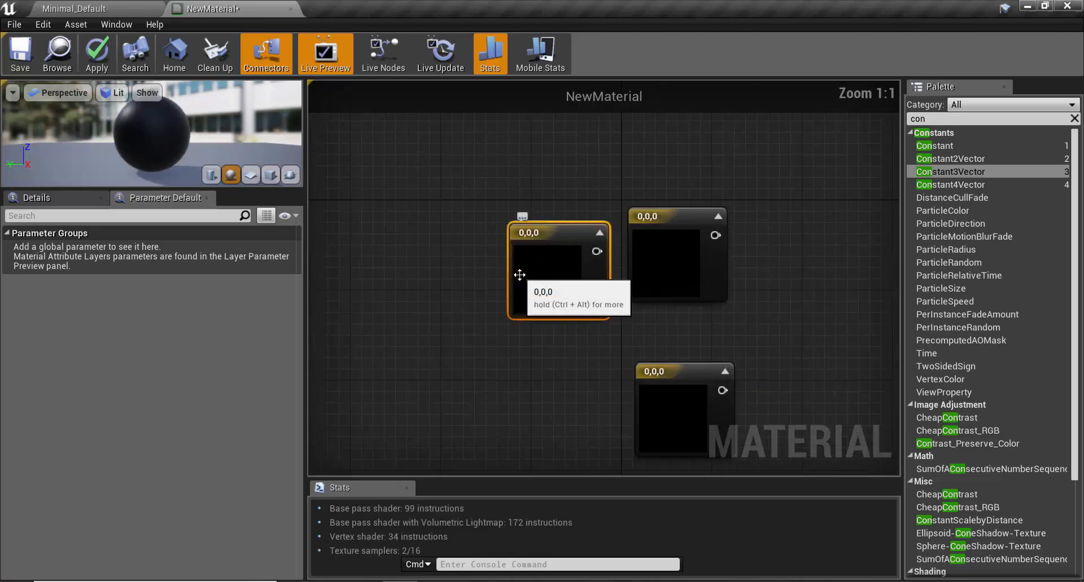
scroll(519, 275, down, 3)
scroll(629, 251, up, 3)
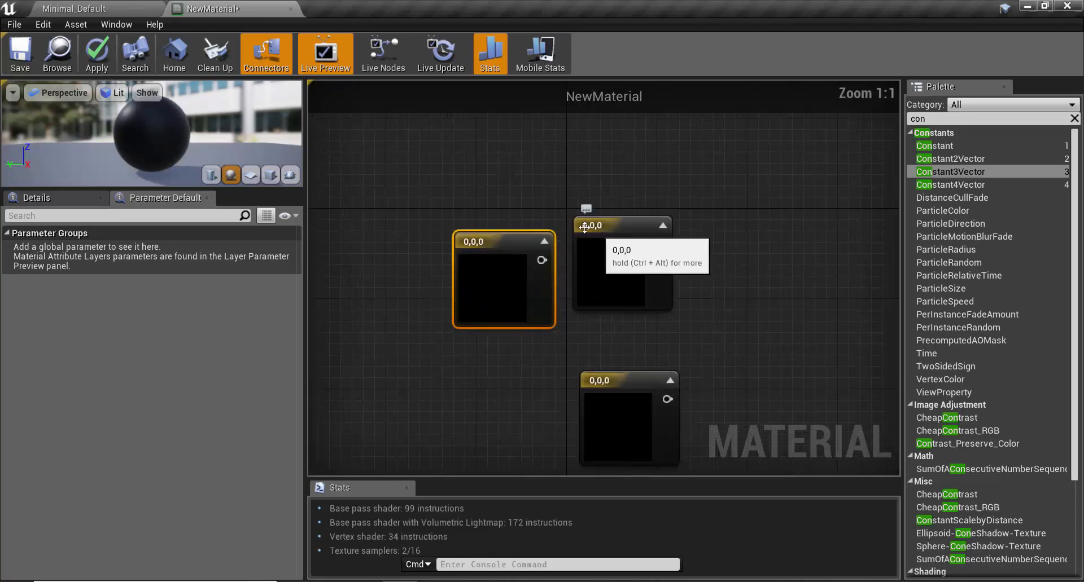
drag(584, 227, 588, 186)
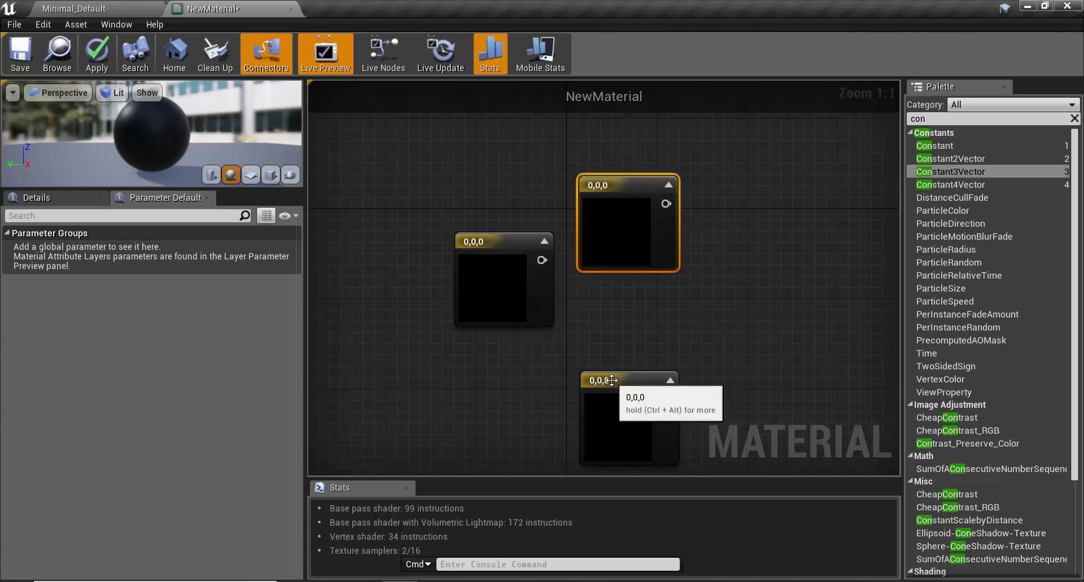
drag(611, 380, 725, 186)
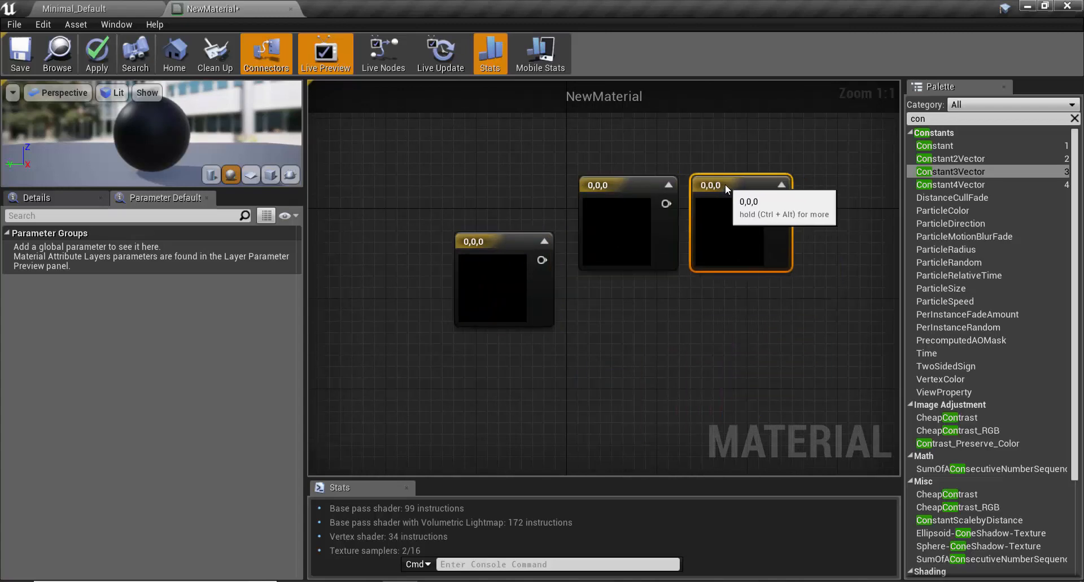
Step: Set the rightmost Constant3Vector's color to a reddish brown of R 0.401, G 0.171797, B 0.111528
double_click(727, 232)
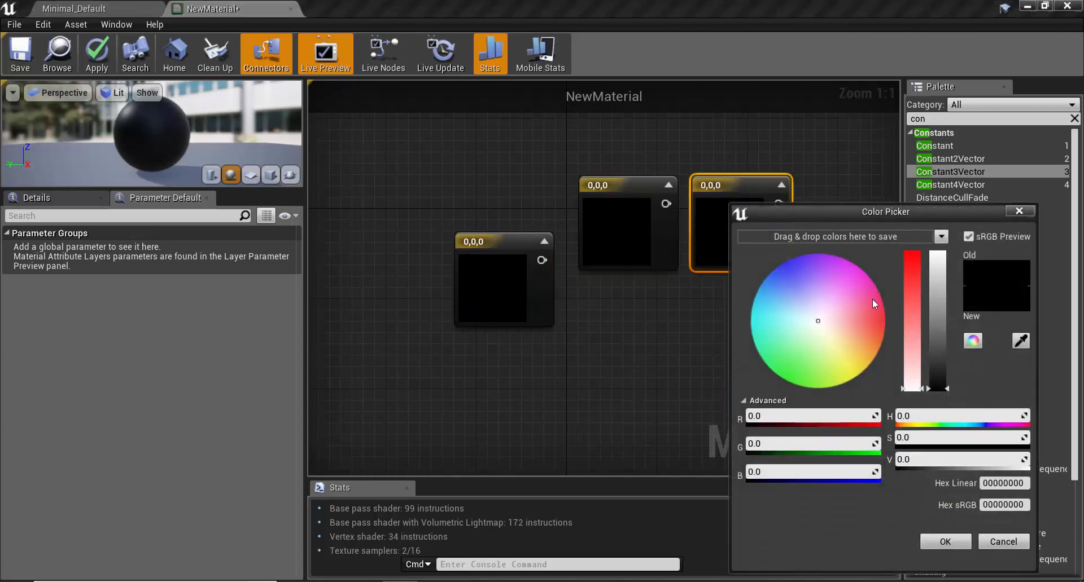
drag(913, 389, 910, 272)
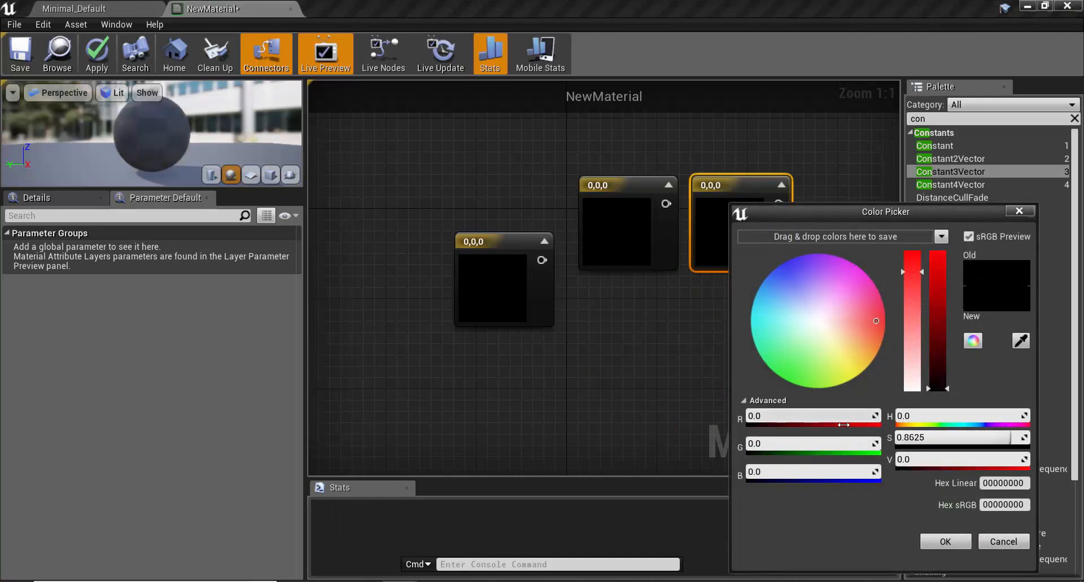
drag(847, 417, 901, 418)
drag(789, 444, 788, 470)
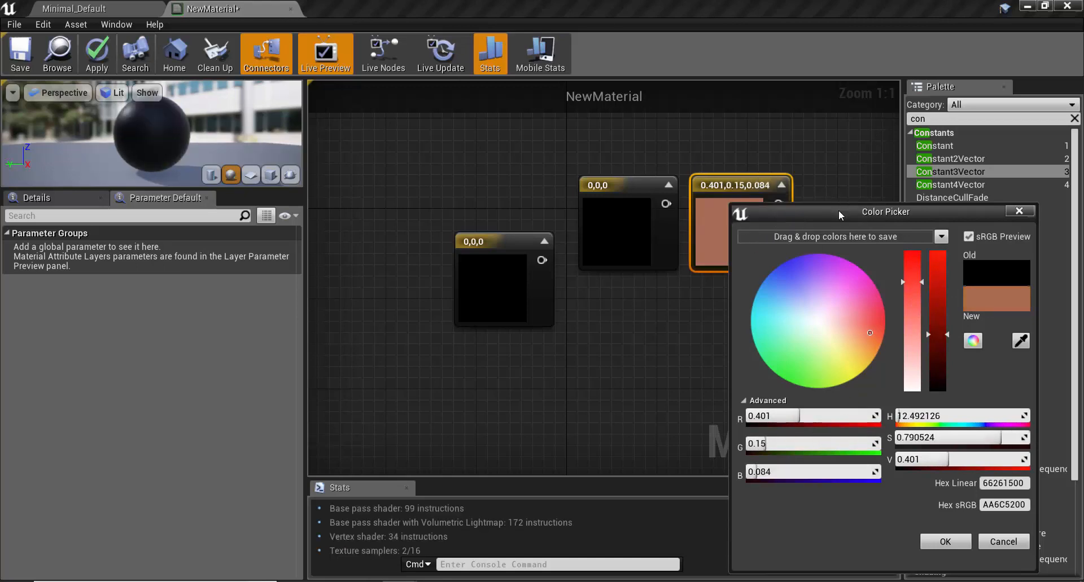
drag(838, 210, 560, 126)
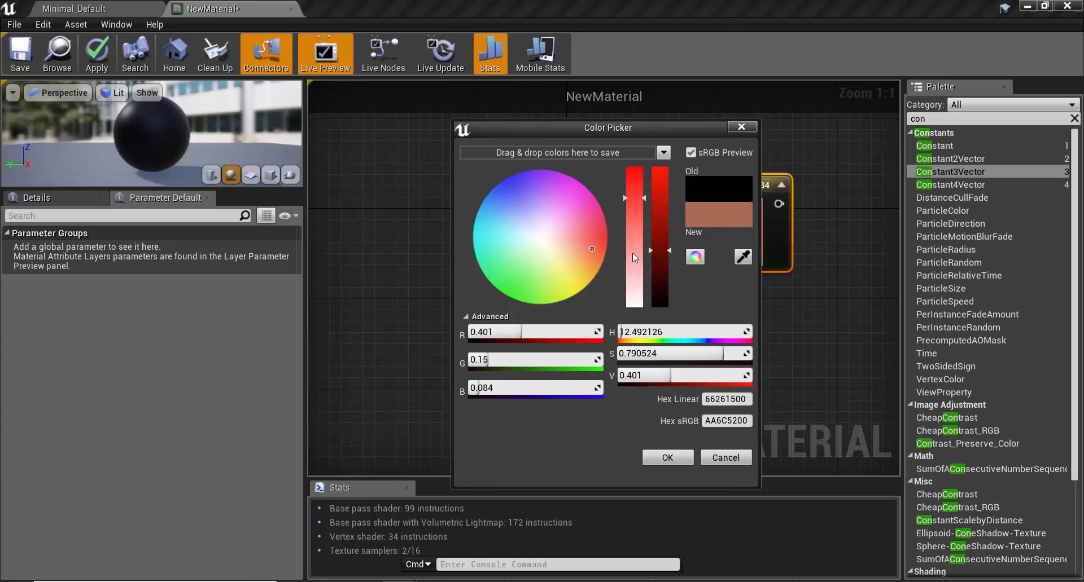
drag(645, 197, 645, 207)
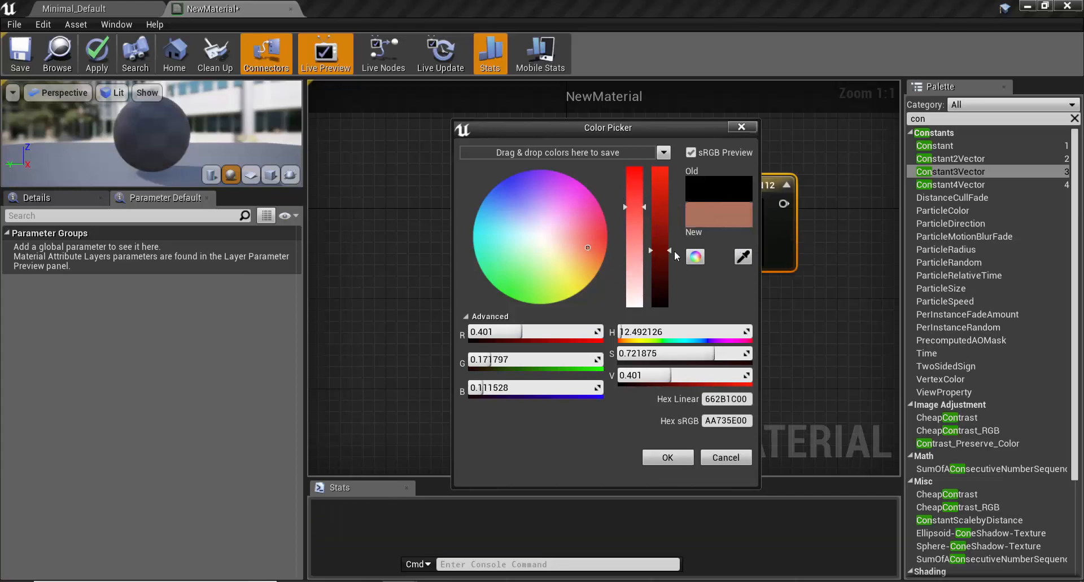
click(664, 458)
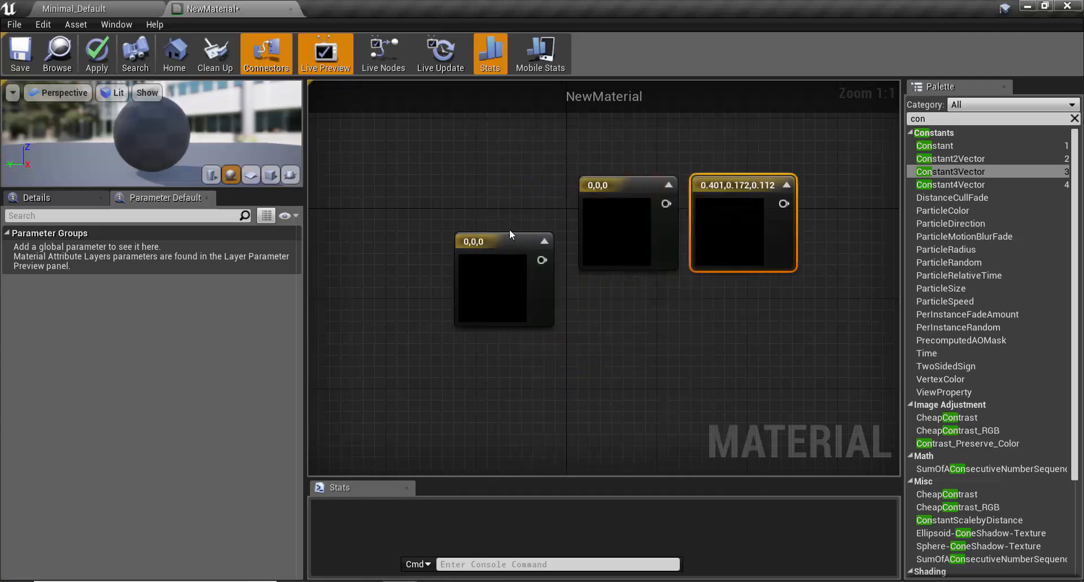
Step: Move the material's result node up and closer to the reddish-brown constant node
scroll(509, 229, down, 2)
scroll(603, 221, down, 4)
scroll(692, 244, up, 2)
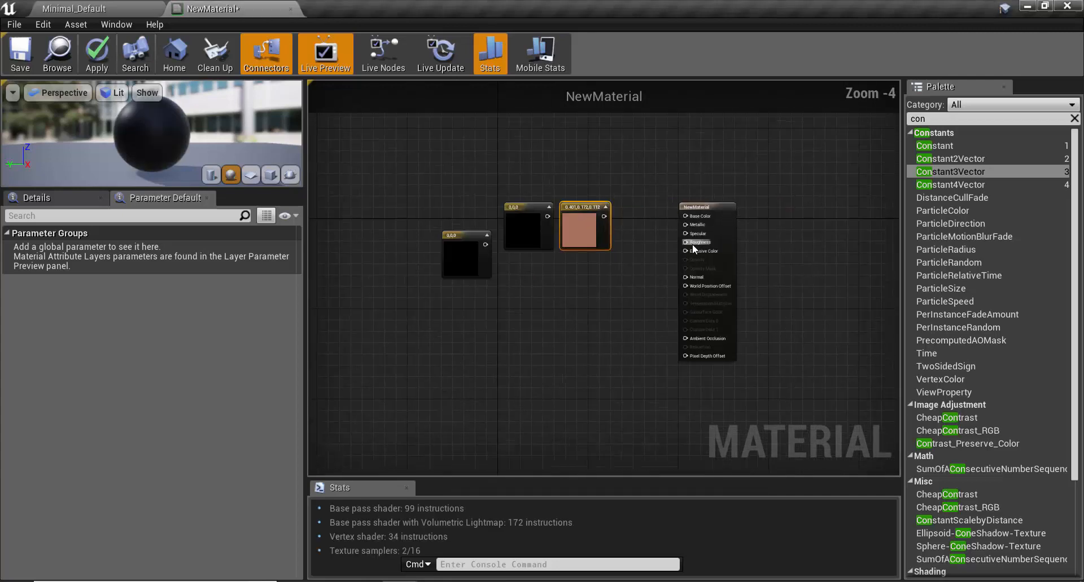
scroll(692, 244, up, 2)
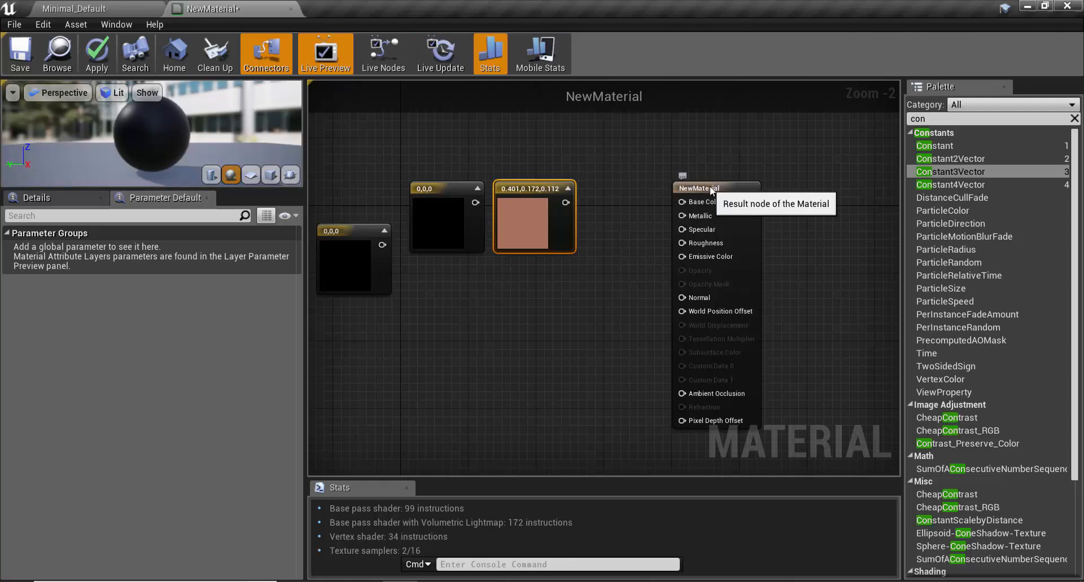
drag(711, 190, 684, 164)
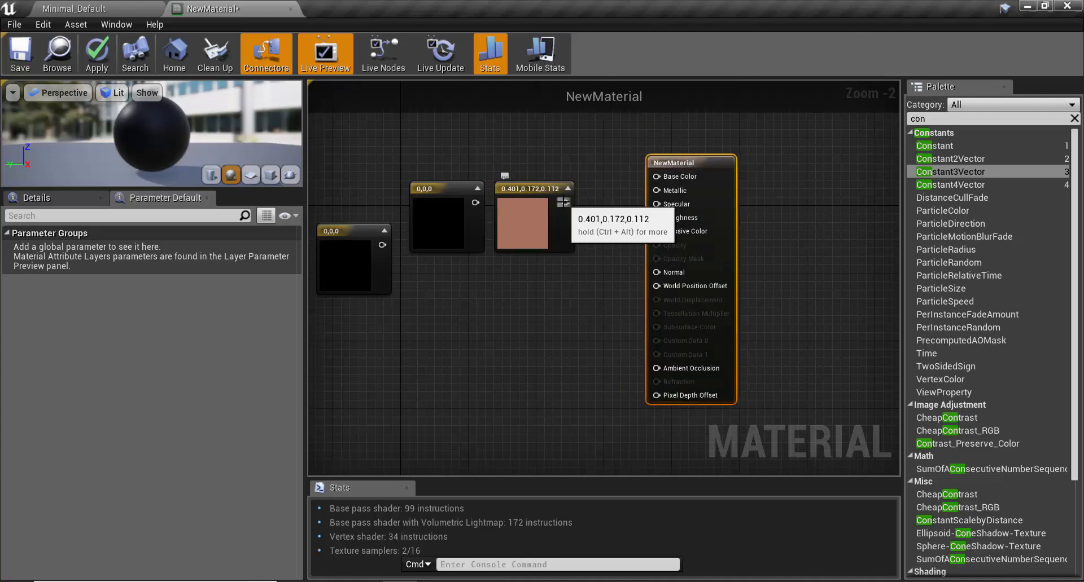
scroll(581, 209, up, 2)
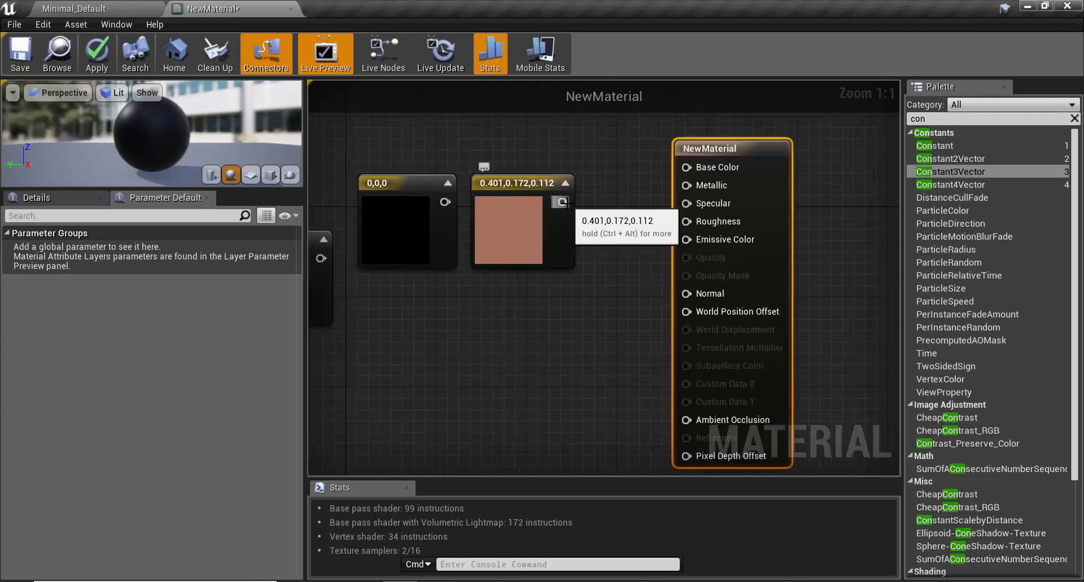
drag(559, 201, 643, 168)
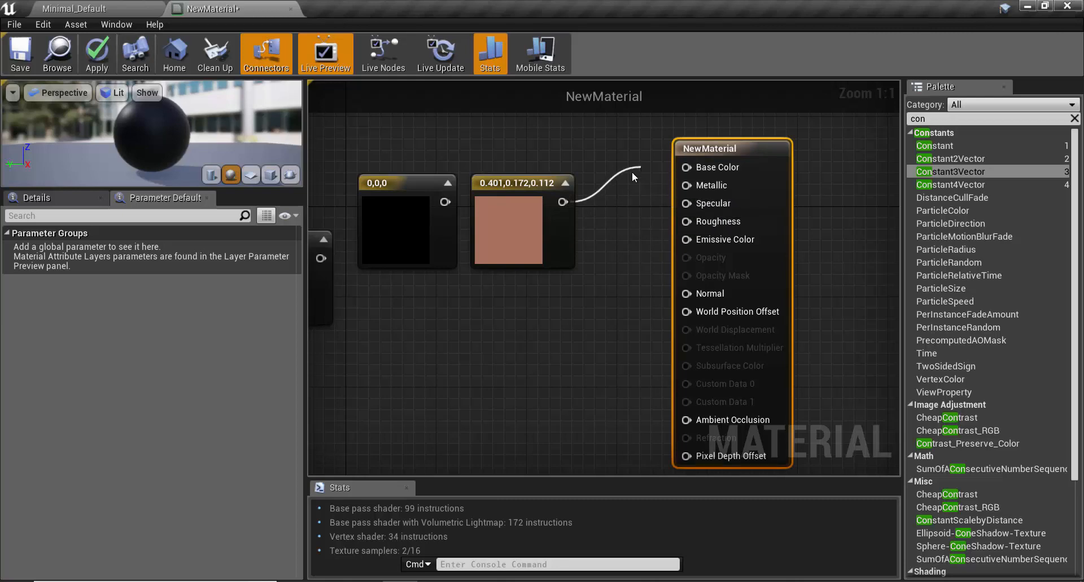
click(592, 238)
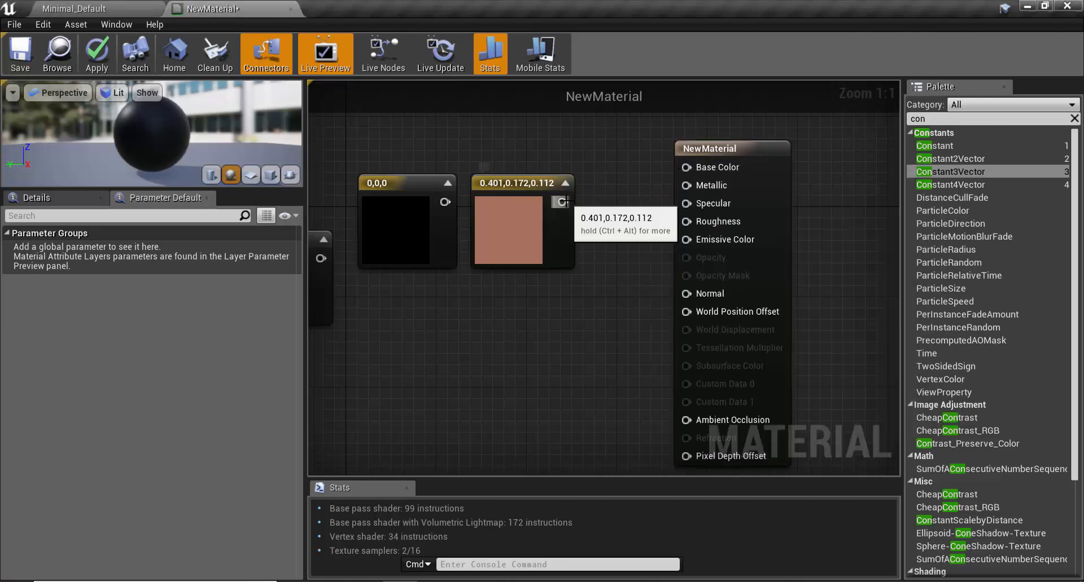
drag(562, 202, 617, 132)
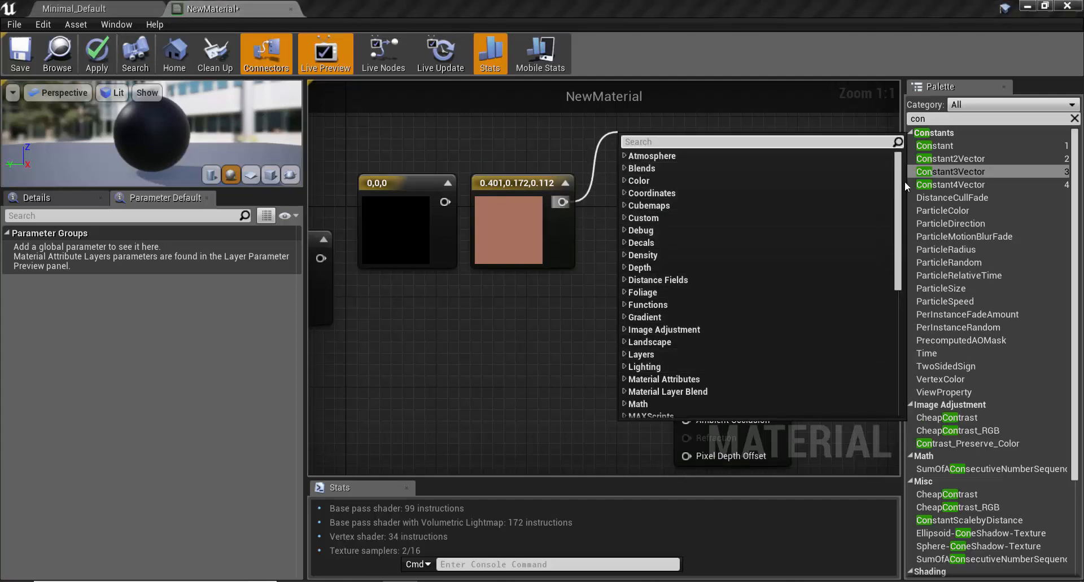
drag(898, 182, 902, 318)
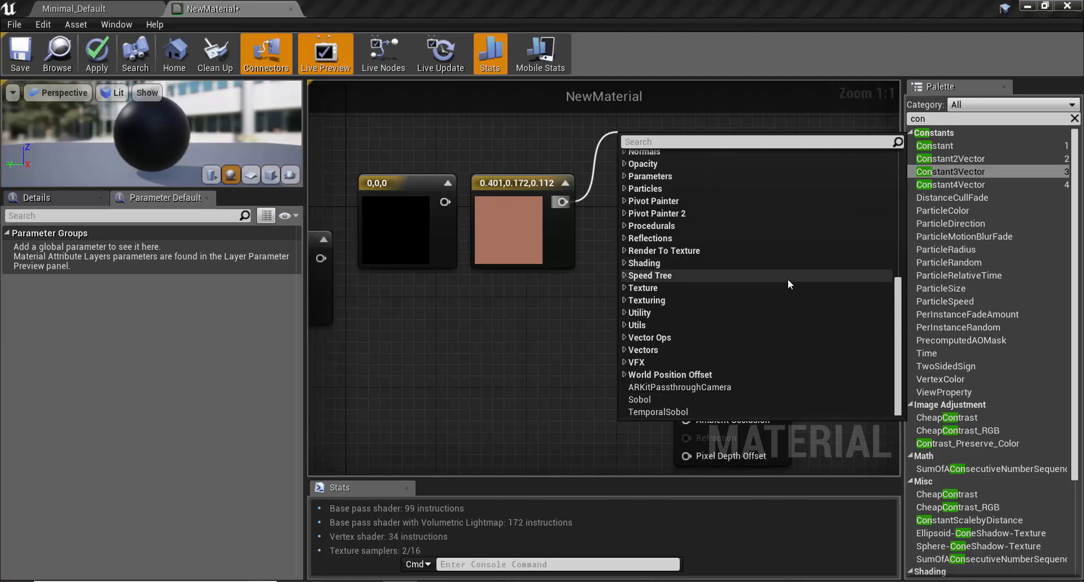
scroll(757, 329, up, 3)
scroll(758, 329, up, 2)
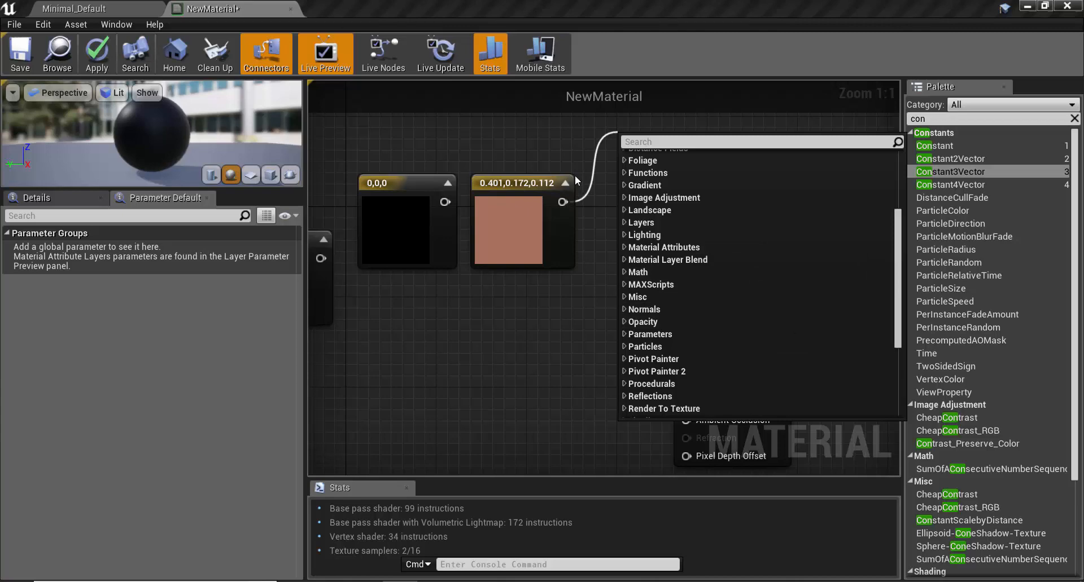
click(562, 202)
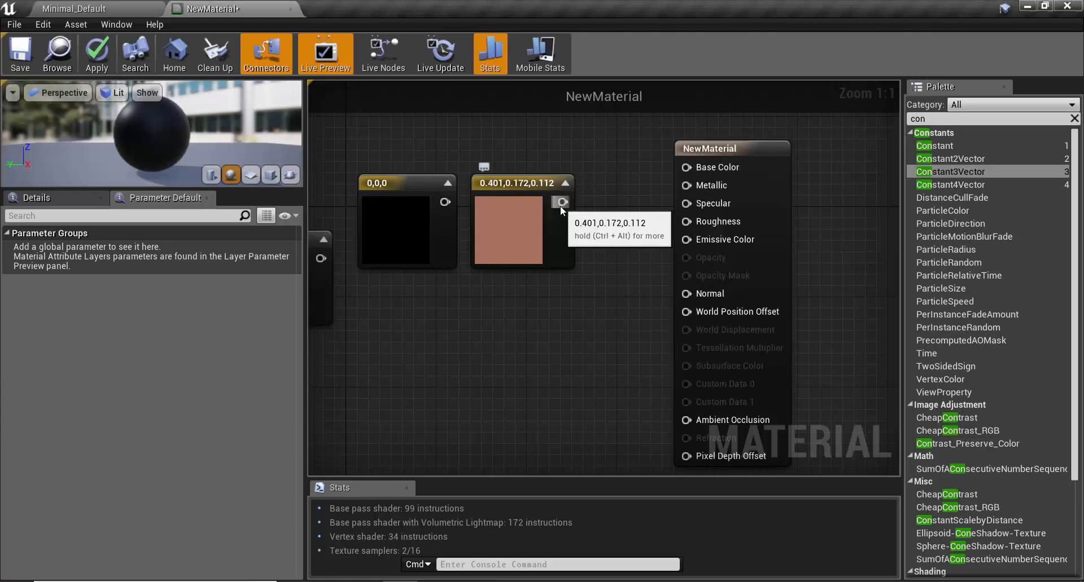
Step: Connect the reddish-brown Constant3Vector's output to the material's Base Color and look through the material's detail properties
drag(563, 201, 686, 169)
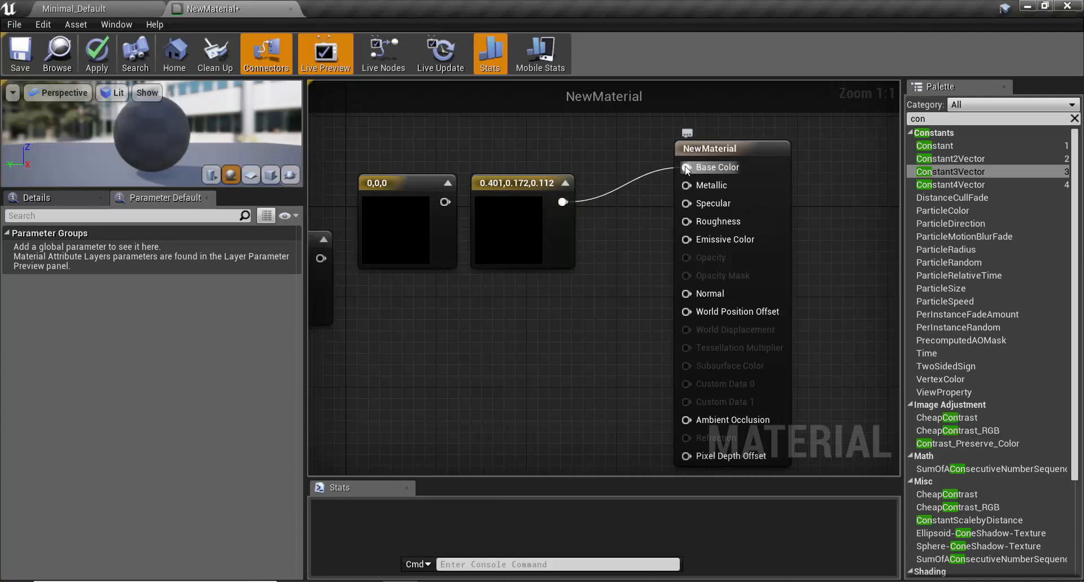
scroll(97, 117, up, 2)
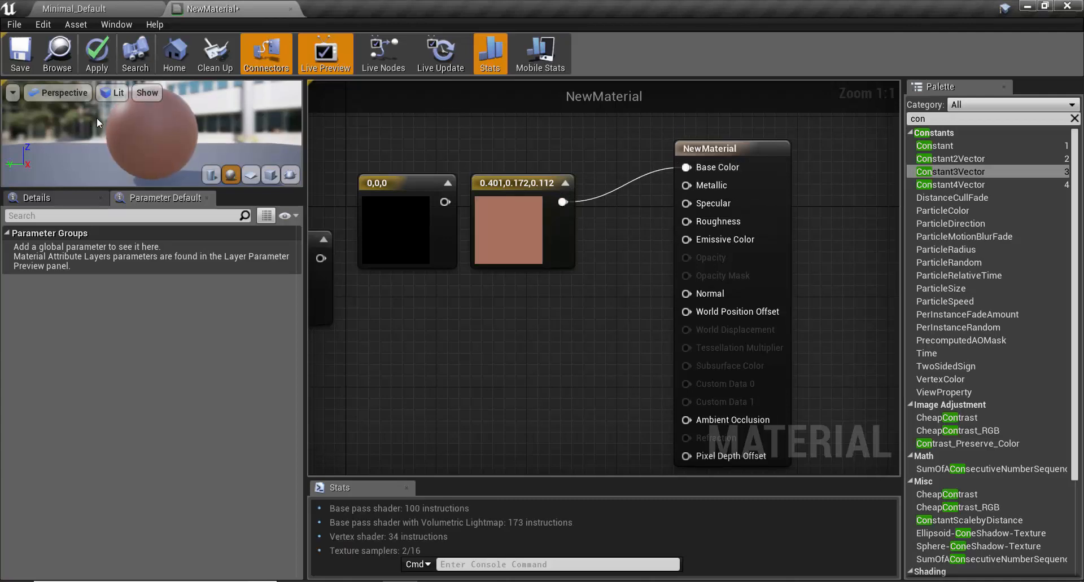
scroll(110, 119, down, 1)
click(50, 198)
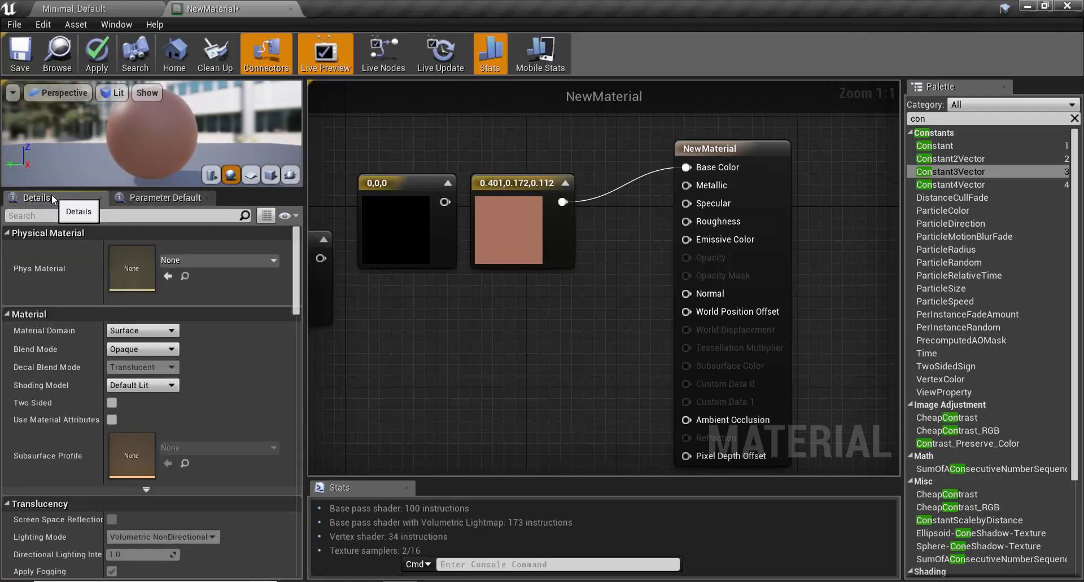
drag(296, 255, 297, 331)
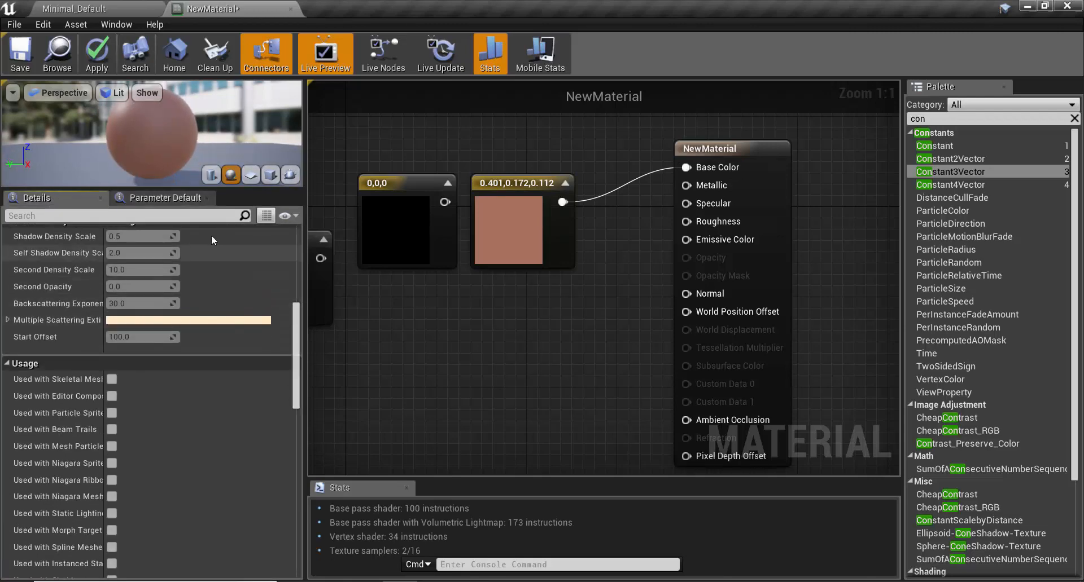
drag(297, 316, 280, 233)
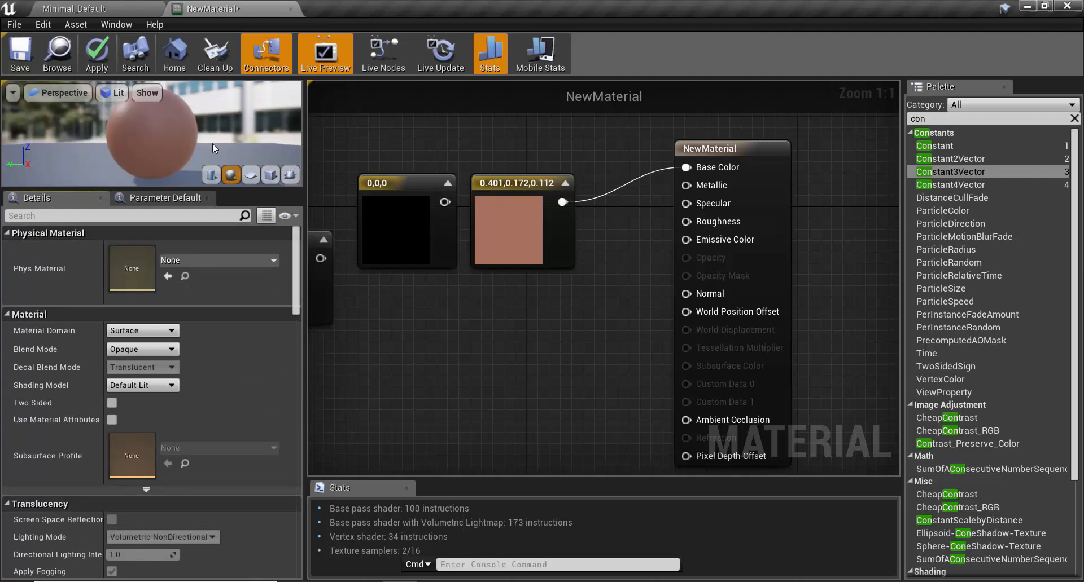
Step: With live preview off, set the connected constant's color to R 0.401, G 0.11524, B 0.0401, and turn live preview back on
click(325, 67)
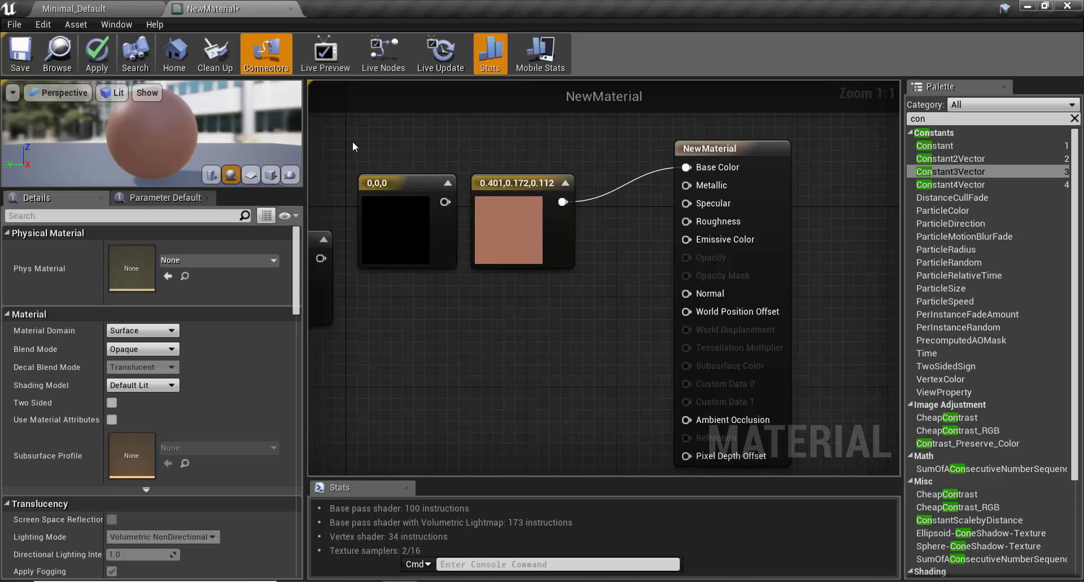
double_click(511, 229)
drag(701, 305, 700, 266)
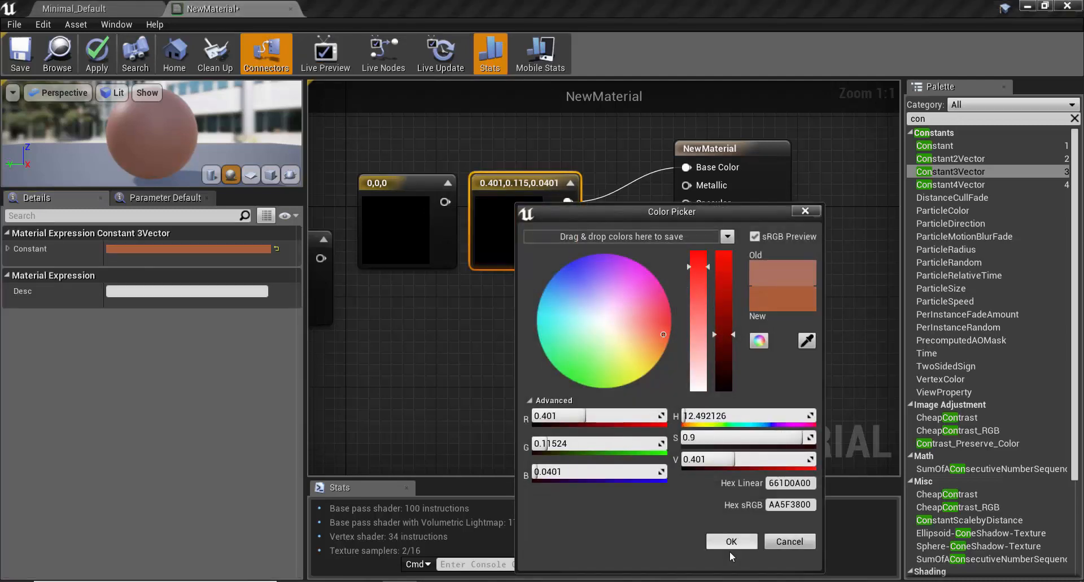
click(731, 542)
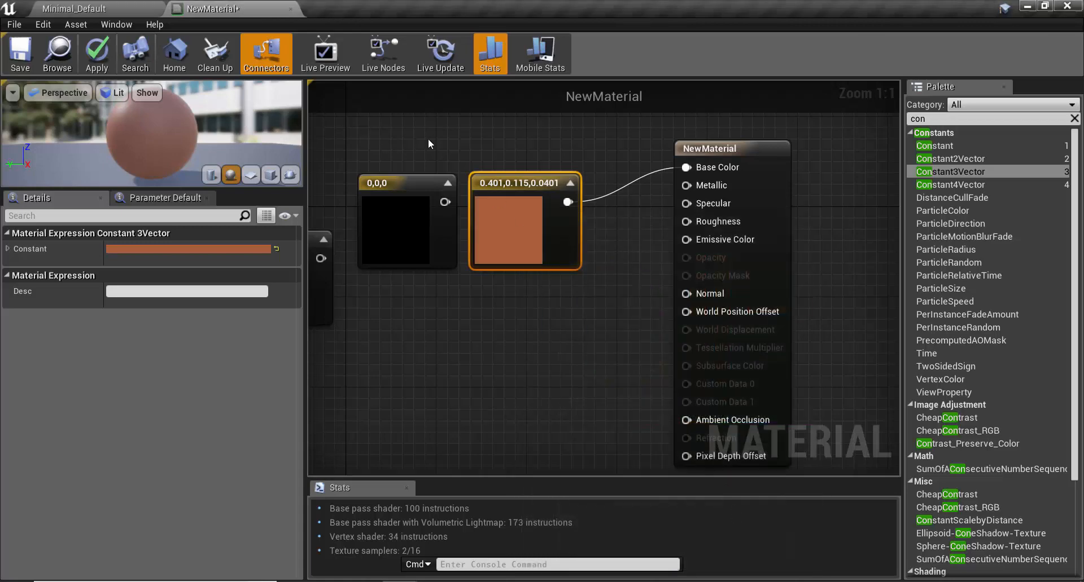
click(326, 59)
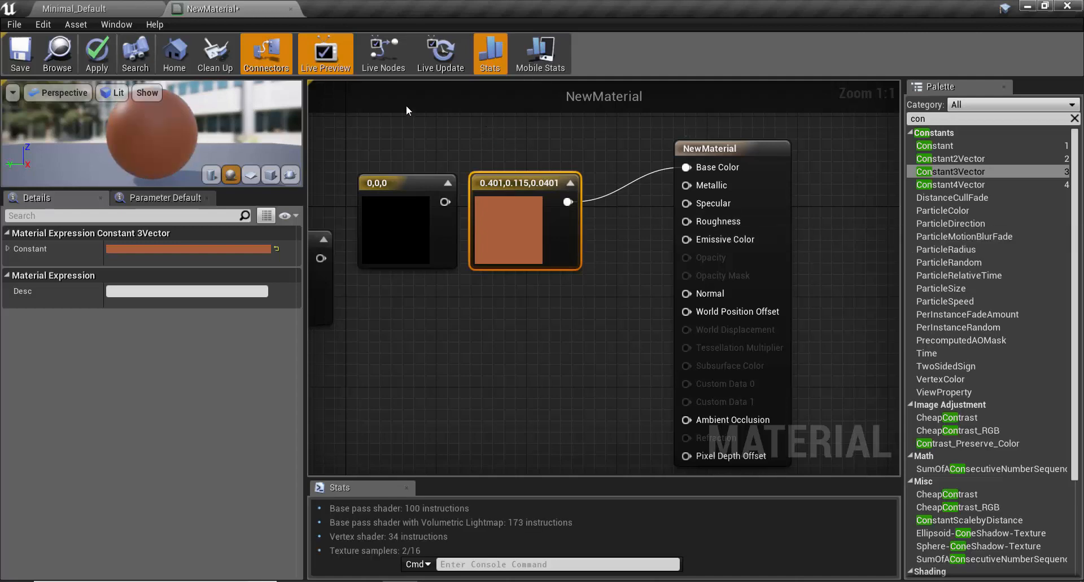
Step: Apply and save the material, and return to the Minimal_Default level
click(103, 46)
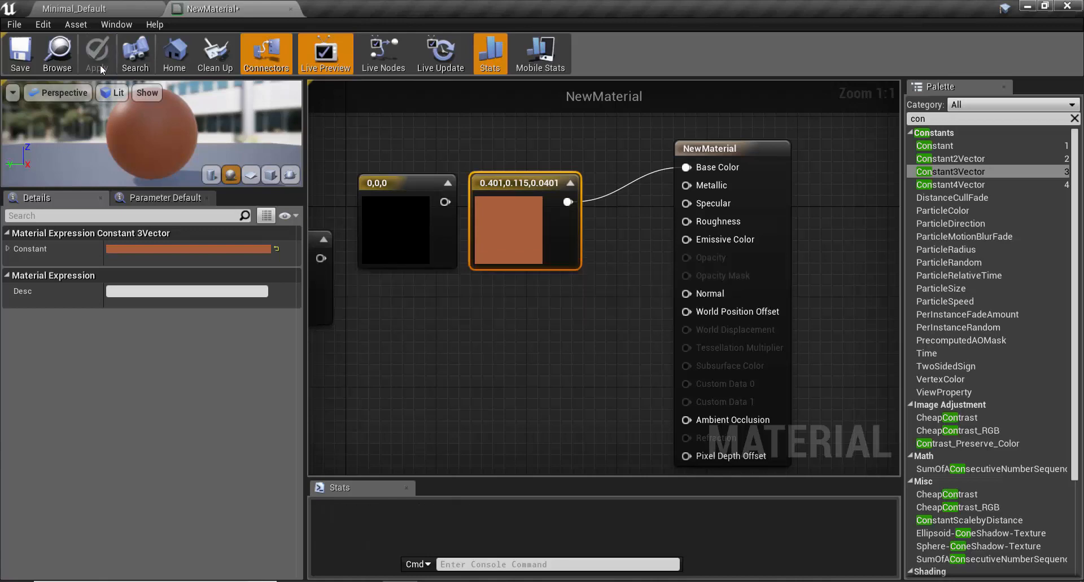
click(15, 66)
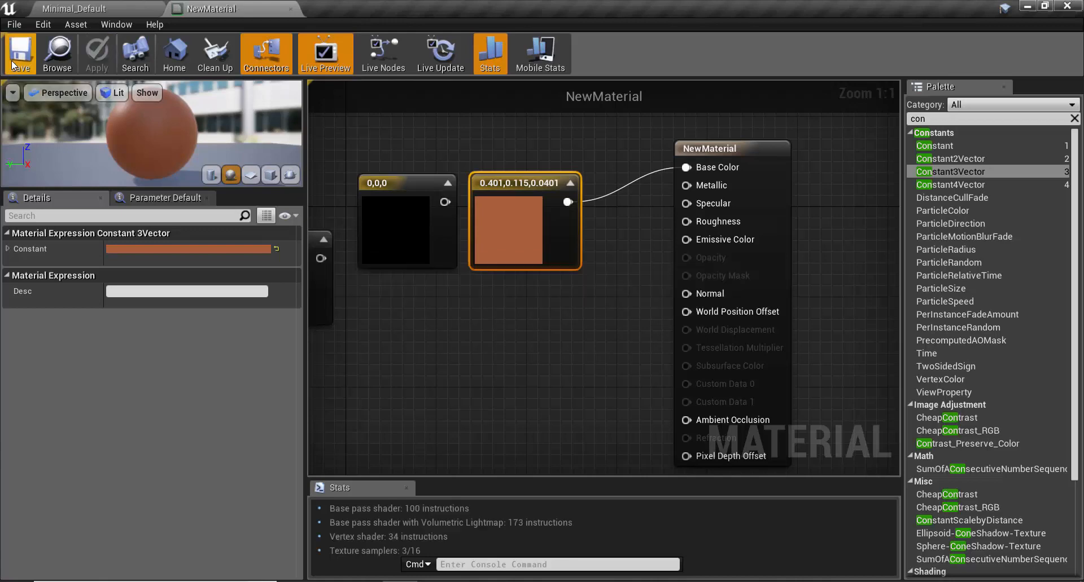
click(100, 12)
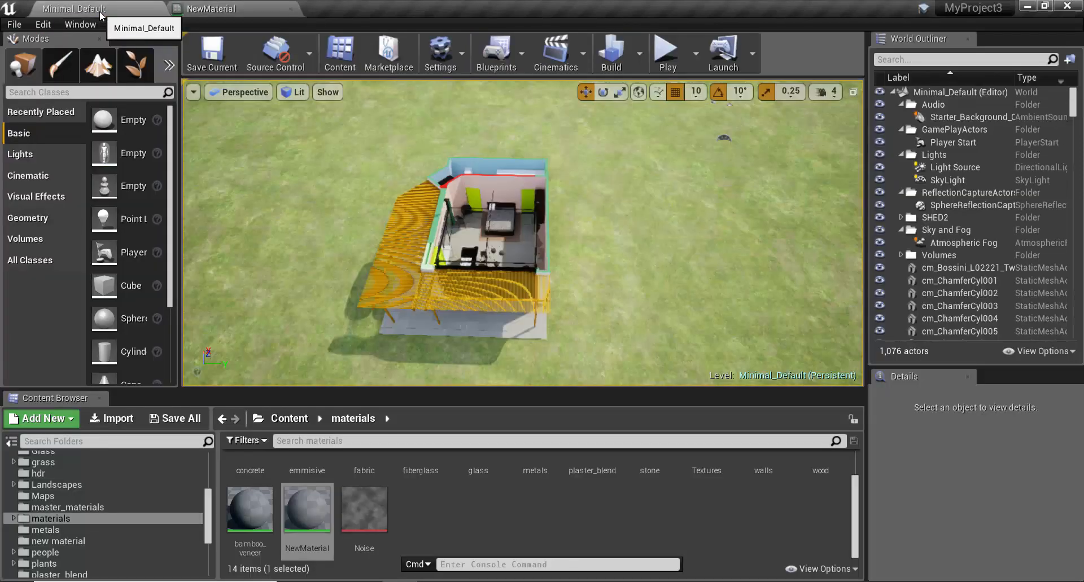